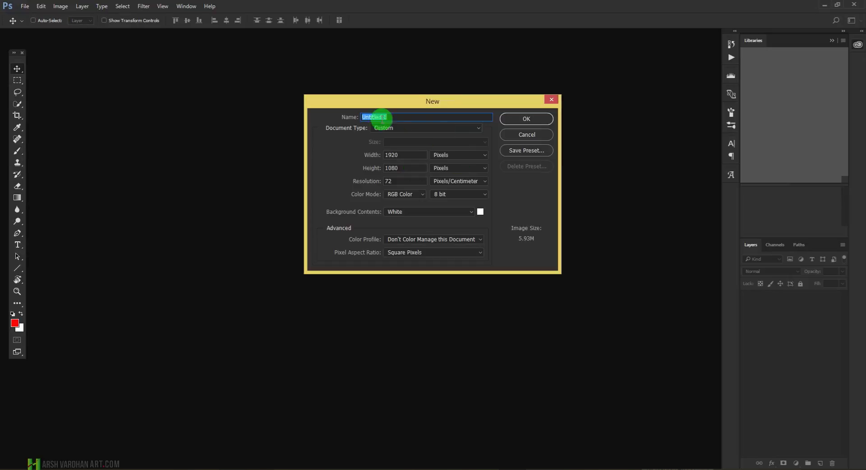
Step: Create a 1920 × 1080 pixel RGB document at 72 pixels/centimeter with a white background and add an empty layer
{"action": "left_click", "coordinate": [409, 158]}
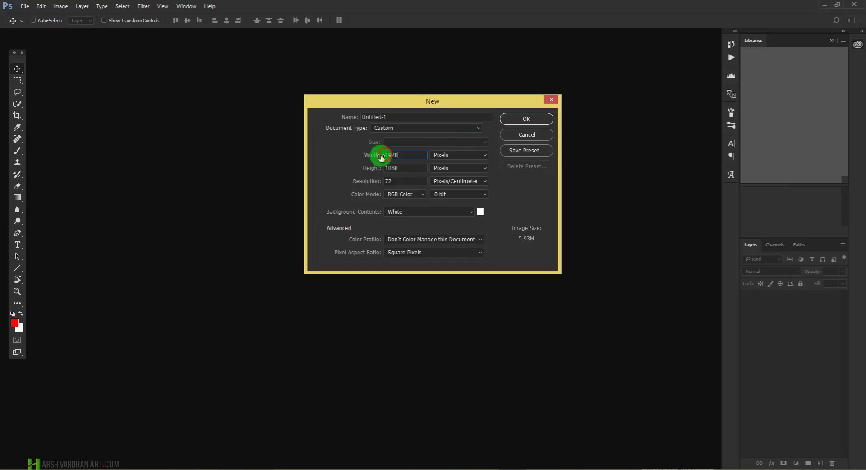
{"action": "left_click", "coordinate": [352, 181]}
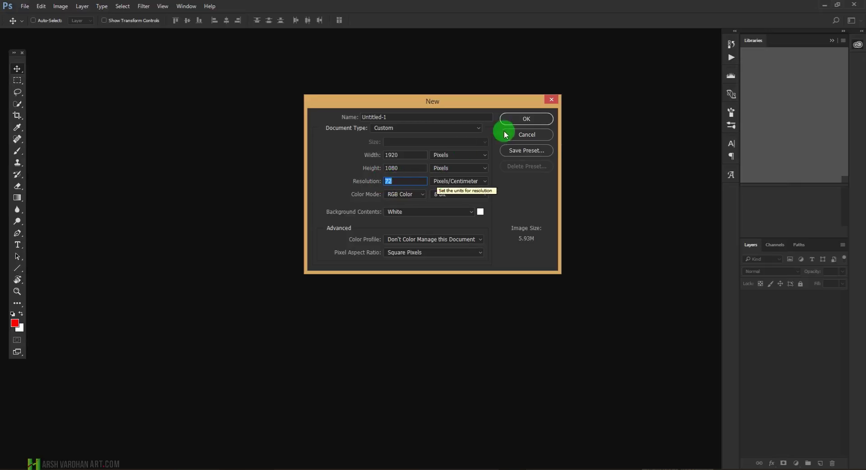
{"action": "left_click", "coordinate": [532, 119]}
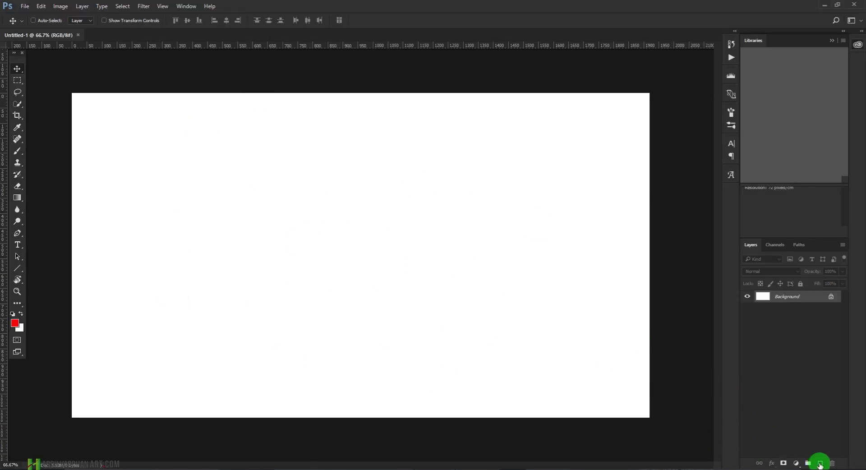
{"action": "left_click", "coordinate": [820, 463]}
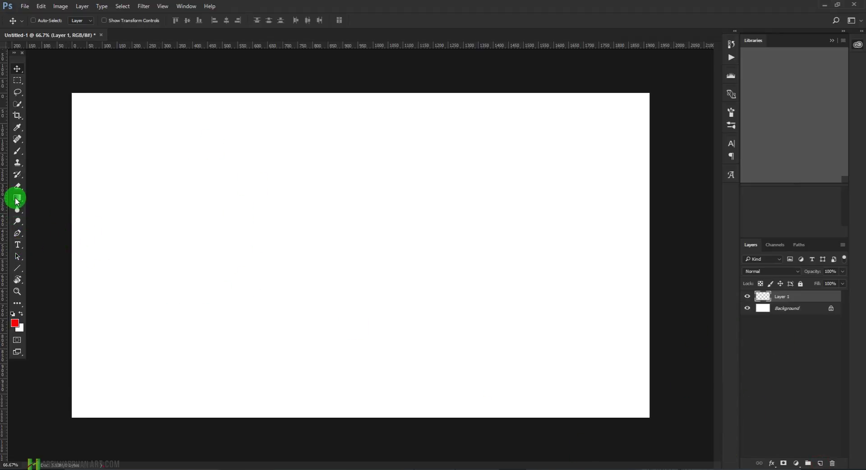
Step: Set up the Rectangle tool with a linear black-to-white gradient fill at 90 degrees
{"action": "left_click", "coordinate": [18, 268]}
{"action": "left_click_drag", "start_coordinate": [19, 269], "coordinate": [66, 271]}
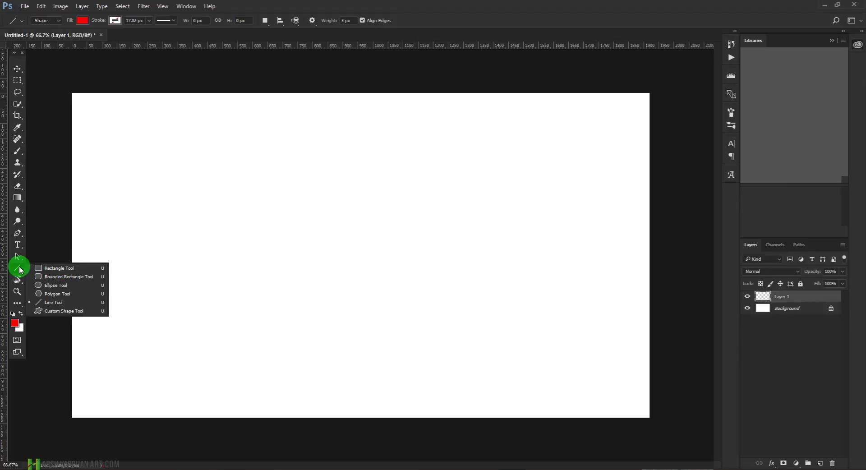
{"action": "left_click_drag", "start_coordinate": [19, 266], "coordinate": [59, 268]}
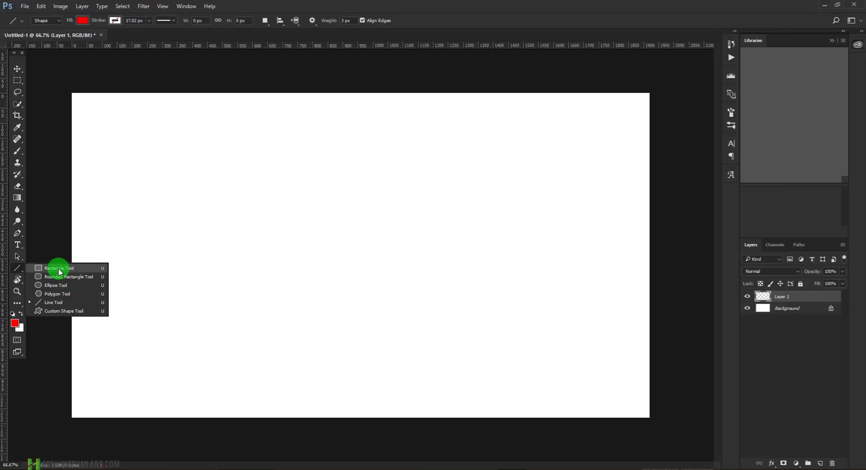
{"action": "left_click_drag", "start_coordinate": [59, 271], "coordinate": [59, 269]}
{"action": "left_click", "coordinate": [82, 21]}
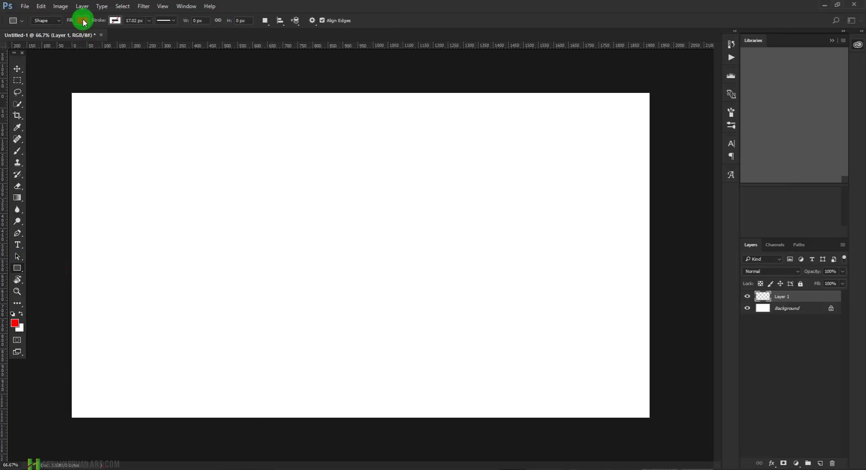
{"action": "left_click", "coordinate": [79, 39]}
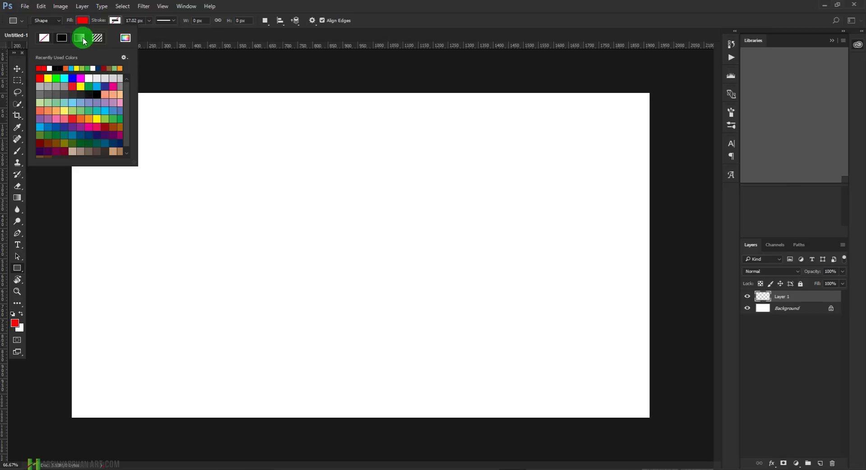
{"action": "left_click", "coordinate": [79, 39]}
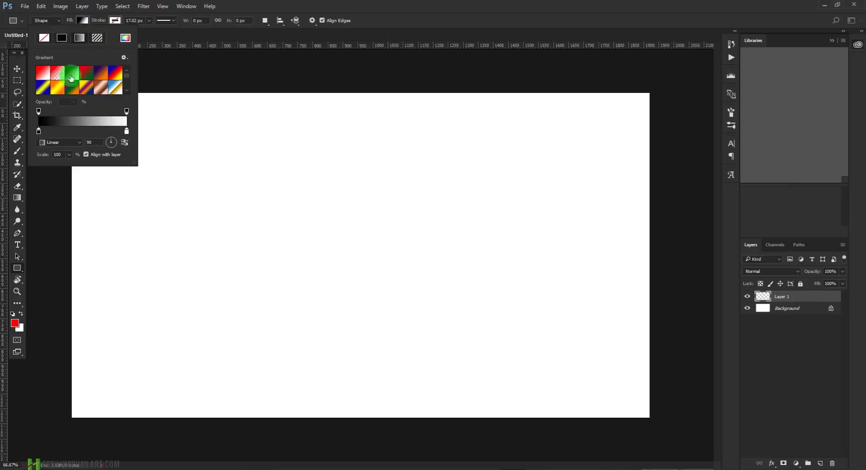
{"action": "scroll", "coordinate": [127, 78], "scroll_direction": "down", "scroll_amount": 3}
{"action": "scroll", "coordinate": [129, 76], "scroll_direction": "up", "scroll_amount": 3}
{"action": "left_click", "coordinate": [88, 75]}
{"action": "left_click", "coordinate": [87, 76]}
{"action": "left_click", "coordinate": [74, 77]}
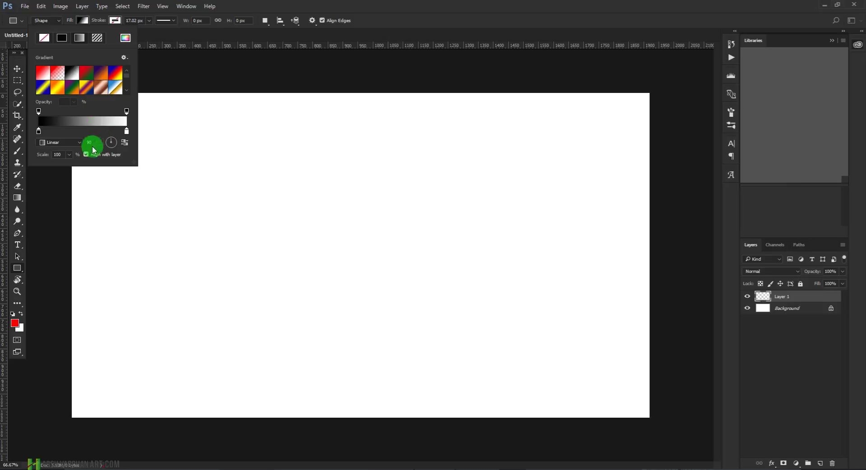
Step: Draw a rectangle about 707 × 177 px near the canvas middle with no stroke
{"action": "left_click", "coordinate": [115, 20]}
{"action": "left_click", "coordinate": [80, 38]}
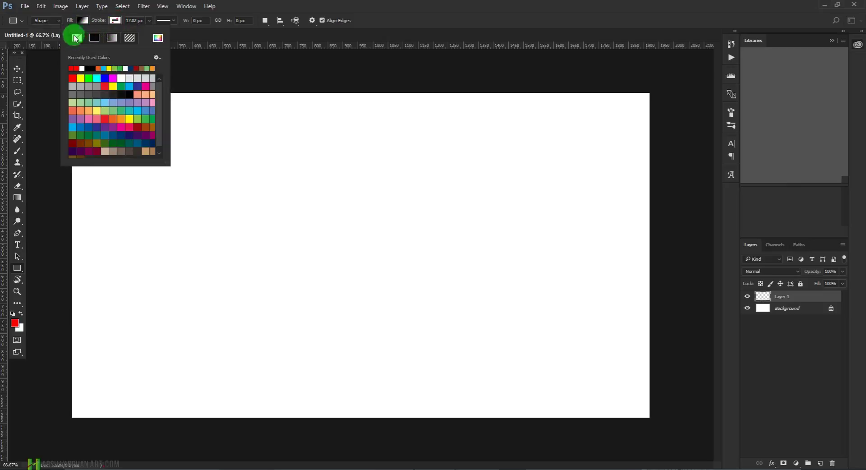
{"action": "left_click", "coordinate": [354, 13]}
{"action": "left_click_drag", "start_coordinate": [243, 202], "coordinate": [456, 254]}
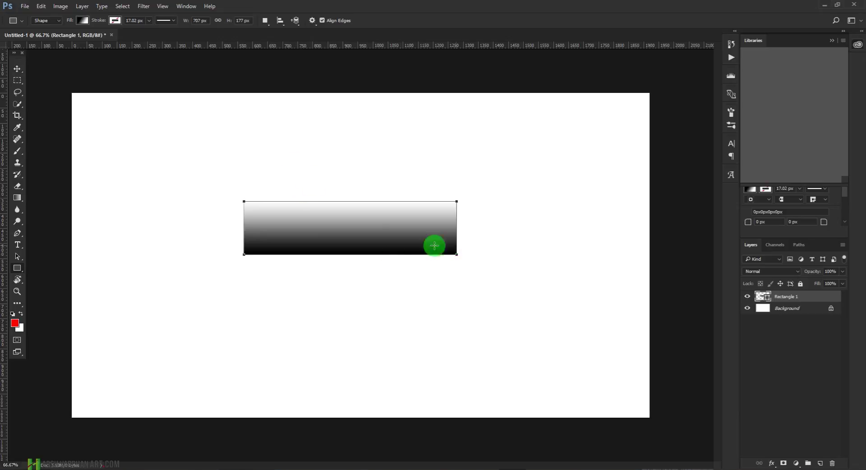
Step: Move the gradient rectangle to the centre of the canvas
{"action": "left_click", "coordinate": [18, 69]}
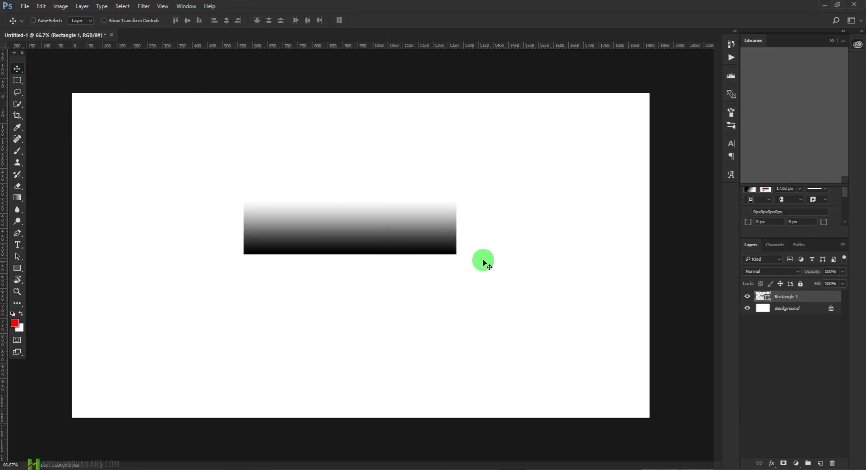
{"action": "left_click_drag", "start_coordinate": [433, 252], "coordinate": [432, 270]}
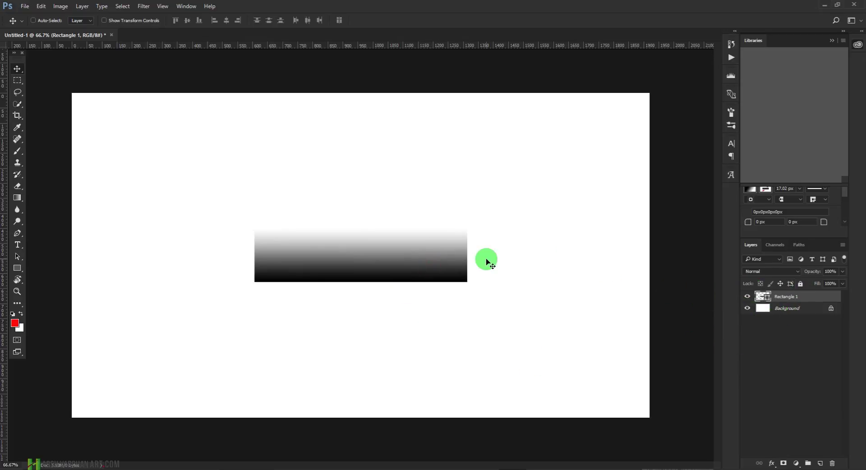
Step: Round all four corners of the rectangle with a 10 px radius
{"action": "key", "text": "u"}
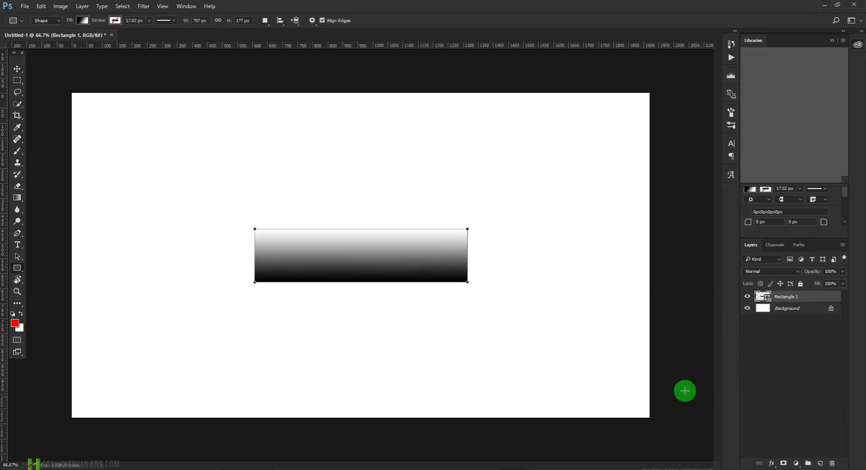
{"action": "left_click", "coordinate": [859, 42]}
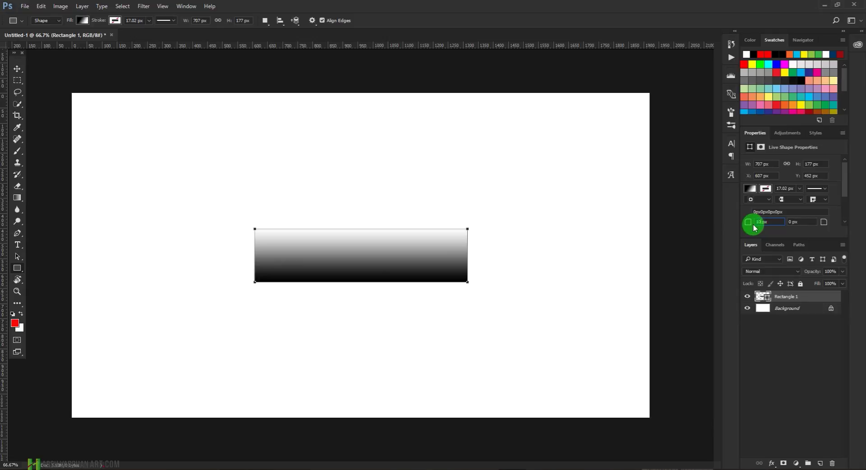
{"action": "left_click", "coordinate": [800, 221]}
{"action": "left_click", "coordinate": [767, 357]}
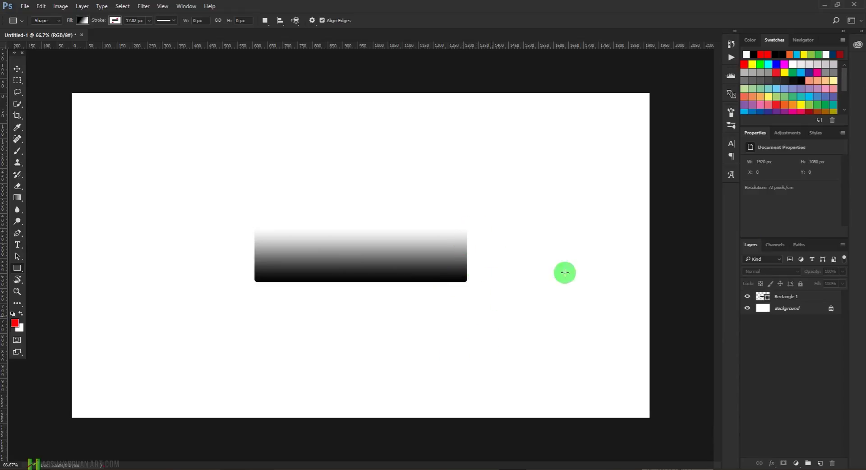
Step: Change the black stop of the rectangle's gradient fill to a very dark green, about #111b01
{"action": "left_click", "coordinate": [780, 297]}
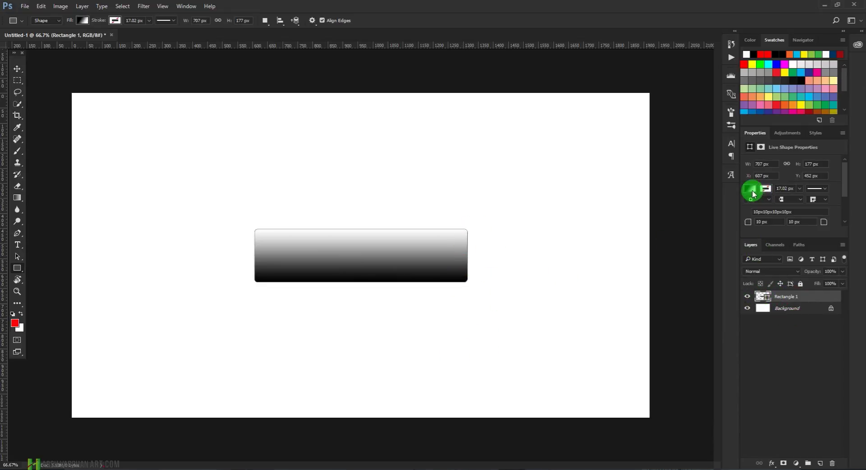
{"action": "left_click", "coordinate": [751, 189]}
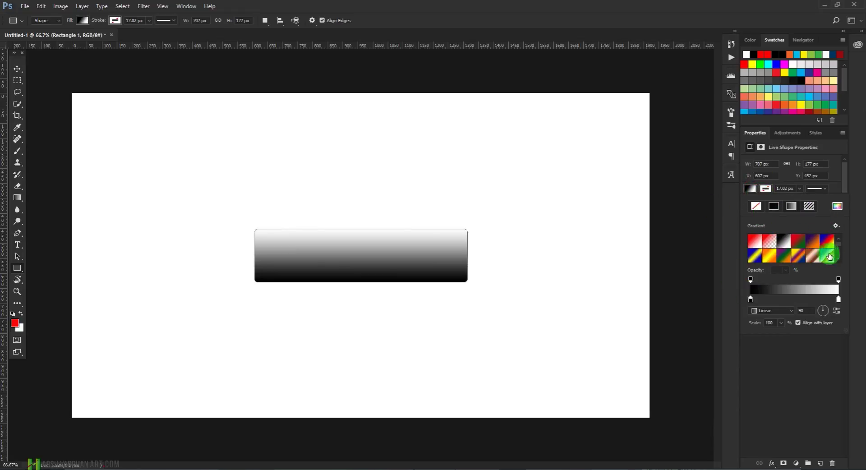
{"action": "left_click", "coordinate": [750, 300]}
{"action": "double_click", "coordinate": [751, 300]}
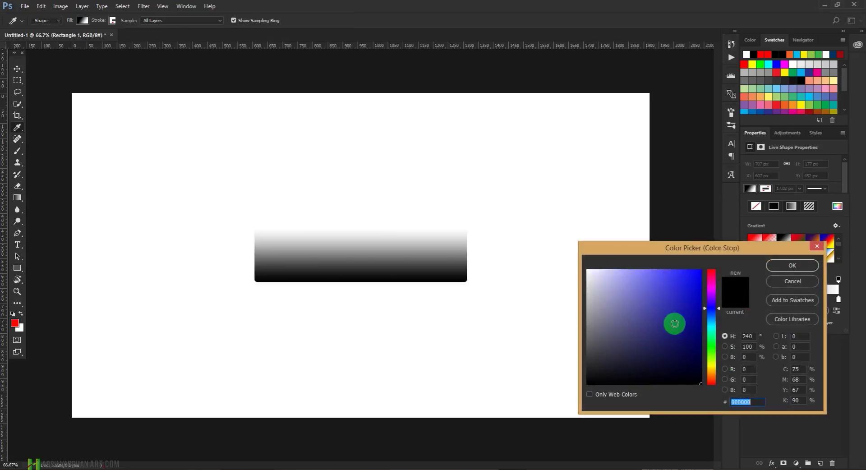
{"action": "left_click", "coordinate": [707, 358]}
{"action": "left_click", "coordinate": [700, 370]}
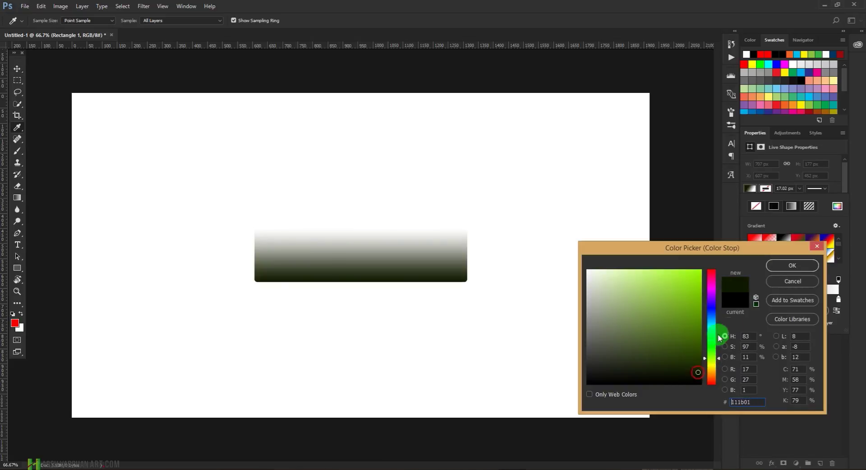
{"action": "left_click", "coordinate": [779, 267]}
Step: Change the white stop of the rectangle's gradient fill to bright green #12c205
{"action": "left_click", "coordinate": [840, 300]}
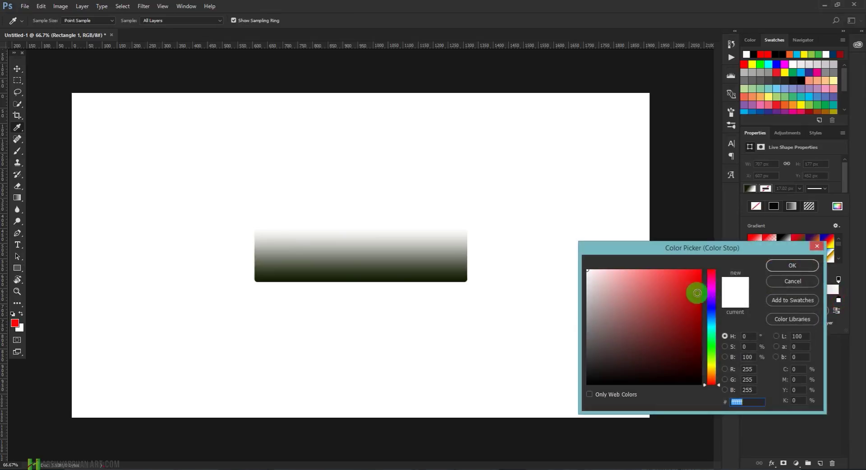
{"action": "left_click", "coordinate": [710, 348]}
{"action": "left_click_drag", "start_coordinate": [697, 324], "coordinate": [700, 304]}
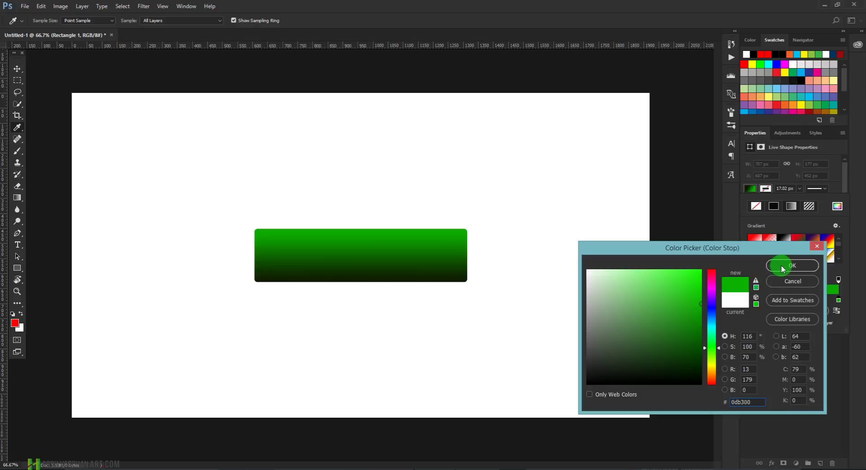
{"action": "left_click_drag", "start_coordinate": [696, 300], "coordinate": [698, 294]}
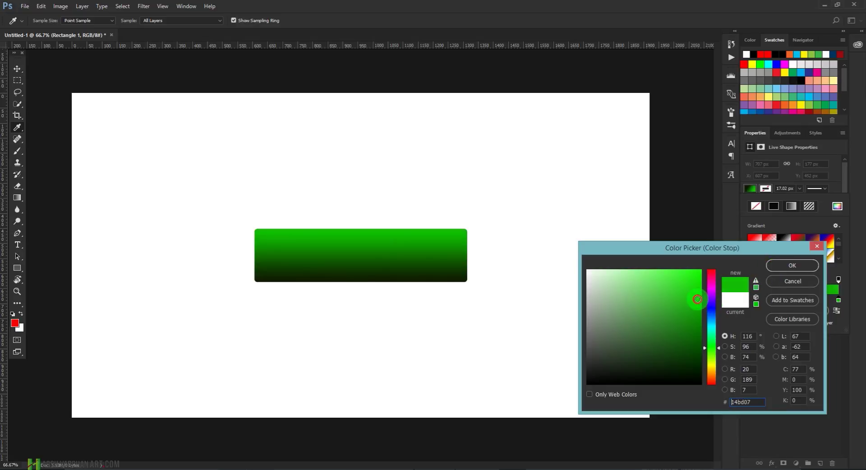
{"action": "left_click", "coordinate": [793, 264]}
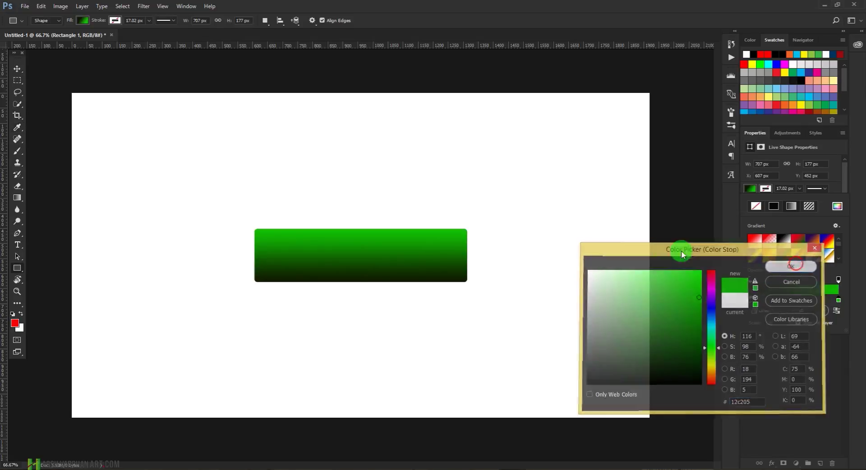
{"action": "left_click", "coordinate": [777, 364]}
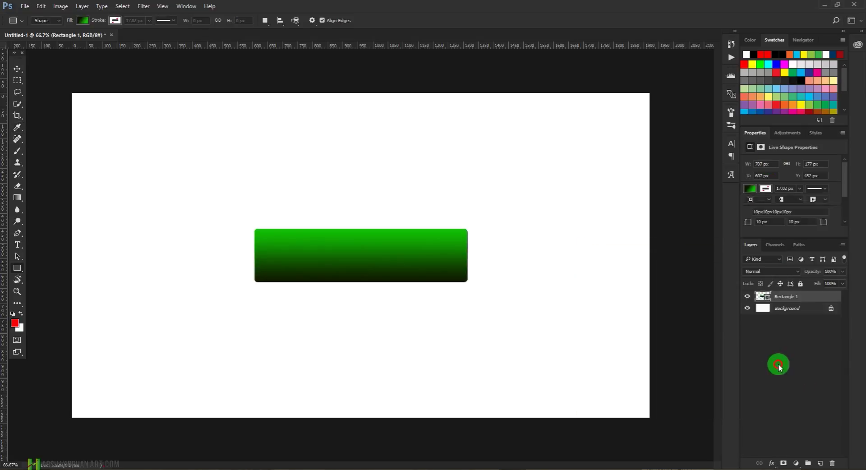
Step: Add a new layer above the rectangle and place the text "download" on the green button
{"action": "left_click", "coordinate": [787, 296]}
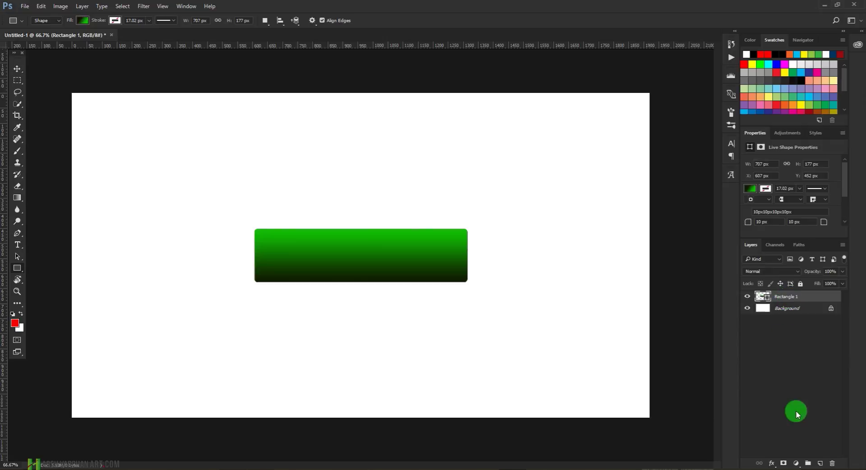
{"action": "left_click", "coordinate": [821, 463]}
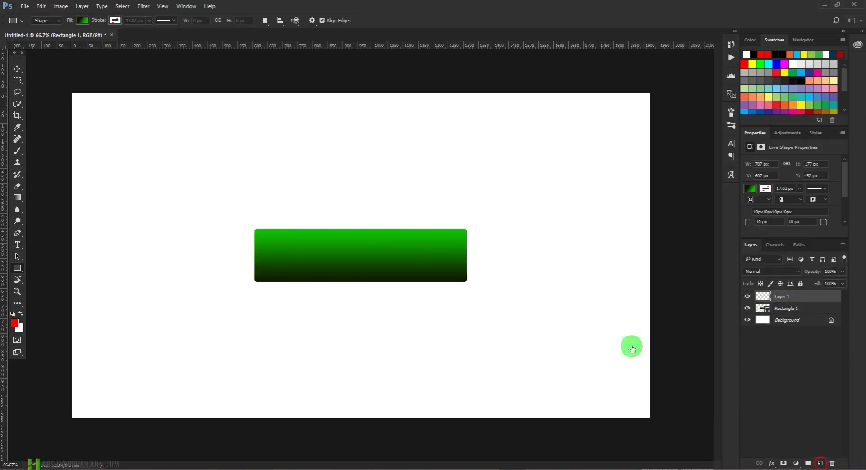
{"action": "left_click", "coordinate": [18, 245]}
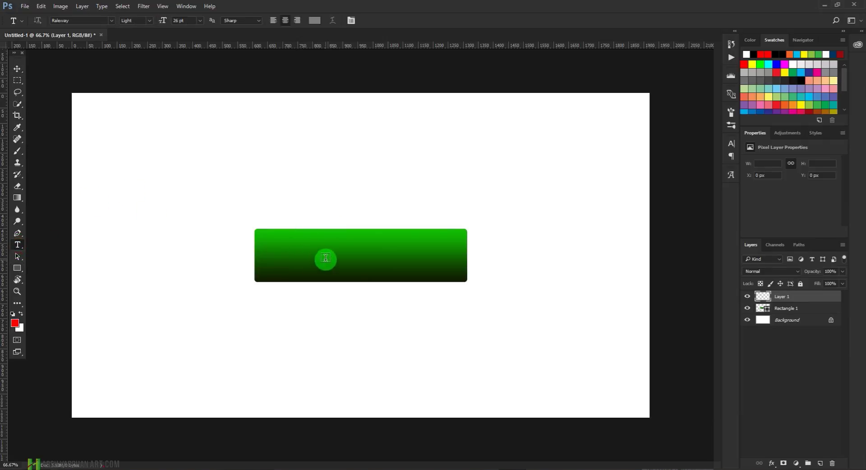
{"action": "left_click", "coordinate": [361, 265]}
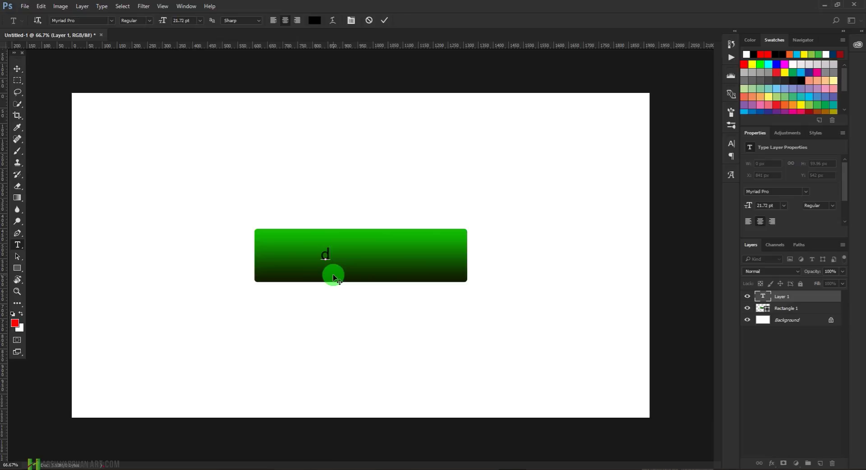
{"action": "type", "text": "download"}
{"action": "left_click", "coordinate": [385, 21]}
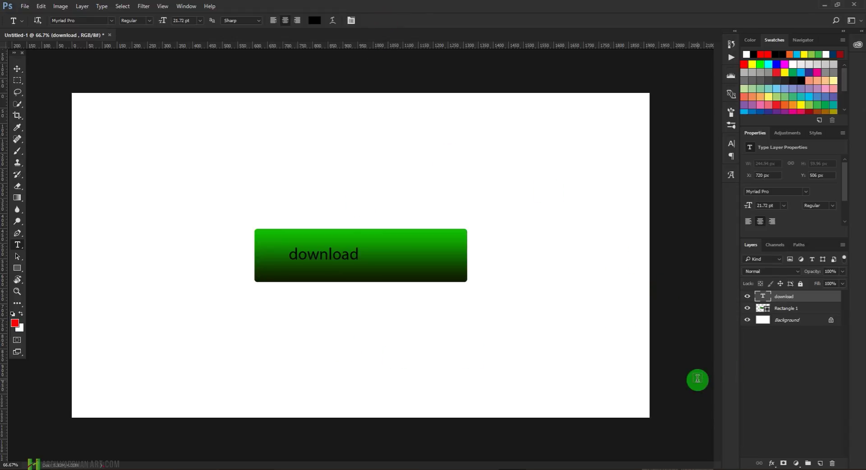
Step: Change the colour of the "download" text to near-white, about #fbfafa
{"action": "key", "text": "v"}
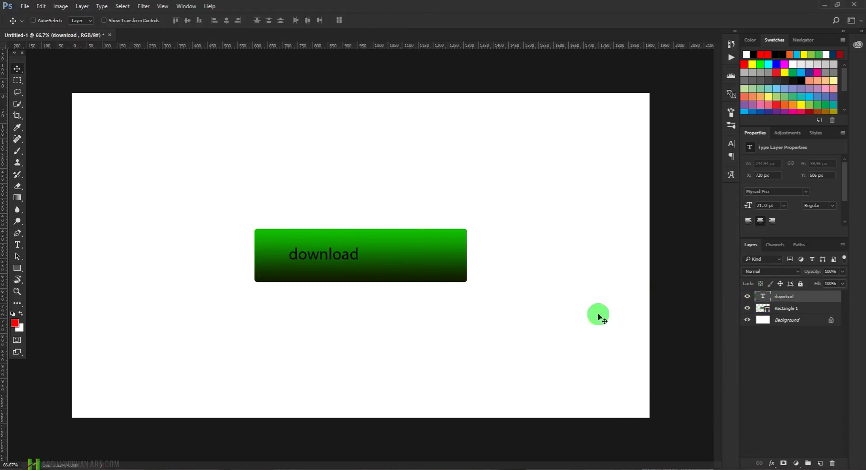
{"action": "left_click", "coordinate": [186, 6]}
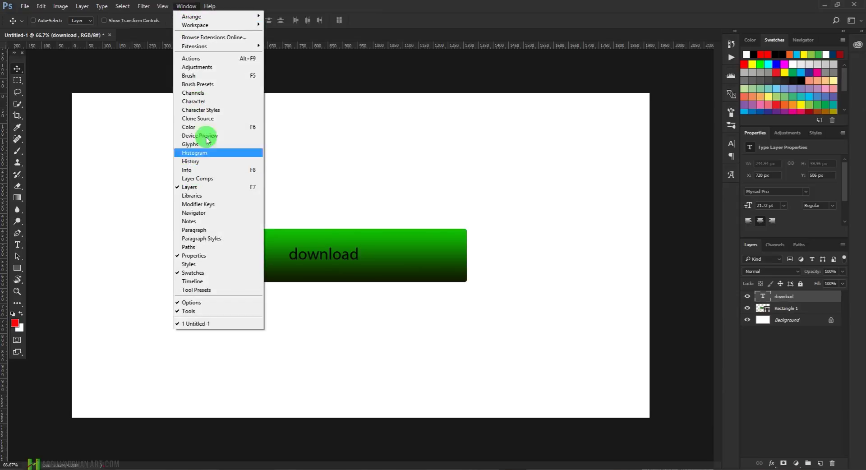
{"action": "left_click", "coordinate": [203, 102]}
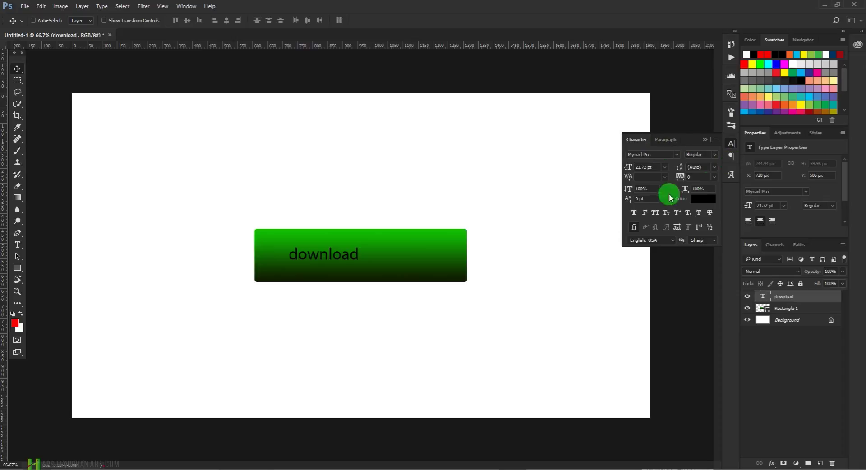
{"action": "left_click", "coordinate": [701, 201]}
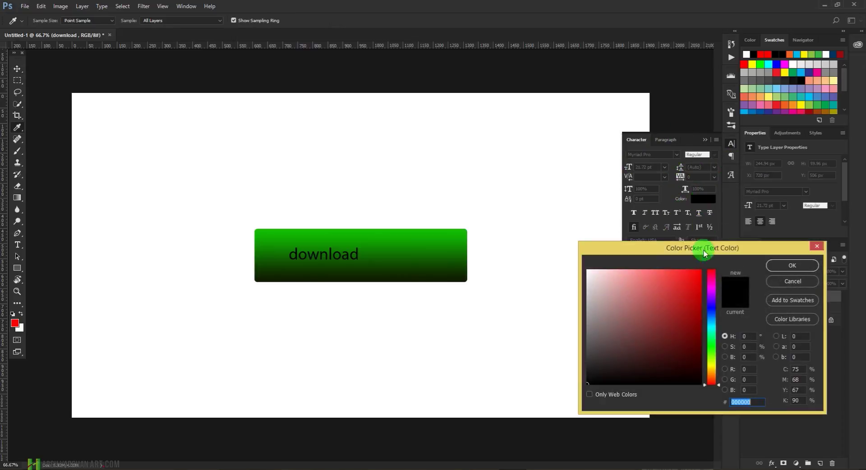
{"action": "left_click", "coordinate": [587, 271]}
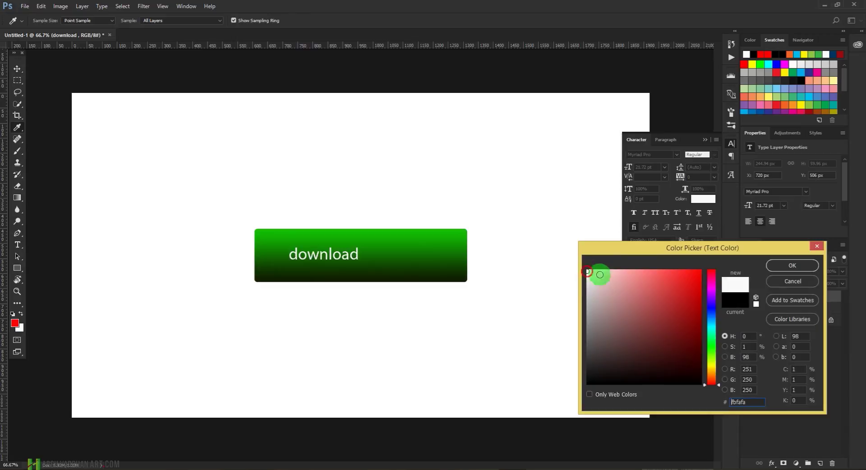
{"action": "left_click", "coordinate": [797, 267]}
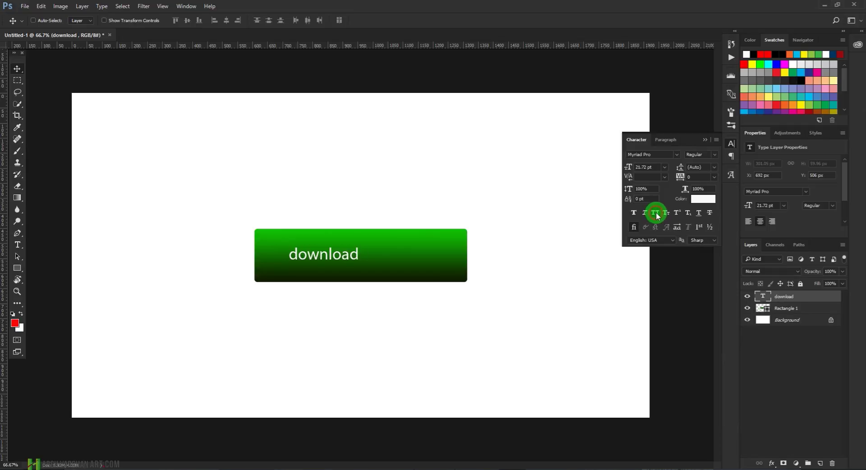
Step: Set the "download" text in all caps and move it to the right half of the button, at about X 955 px, Y 506 px
{"action": "left_click", "coordinate": [656, 212]}
{"action": "left_click_drag", "start_coordinate": [358, 257], "coordinate": [419, 258]}
{"action": "left_click", "coordinate": [675, 155]}
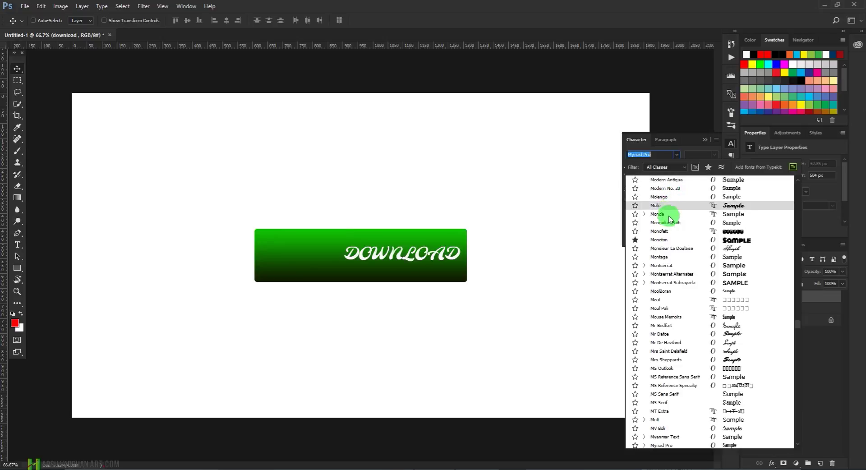
{"action": "left_click", "coordinate": [691, 149]}
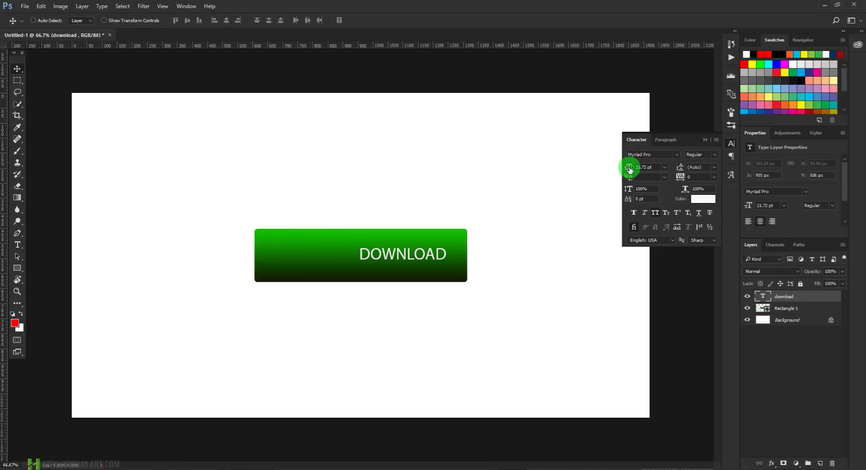
Step: Enlarge the label text to 31.72 pt and shift it inside the button to about X 843 px, Y 499 px
{"action": "left_click_drag", "start_coordinate": [629, 169], "coordinate": [628, 170]}
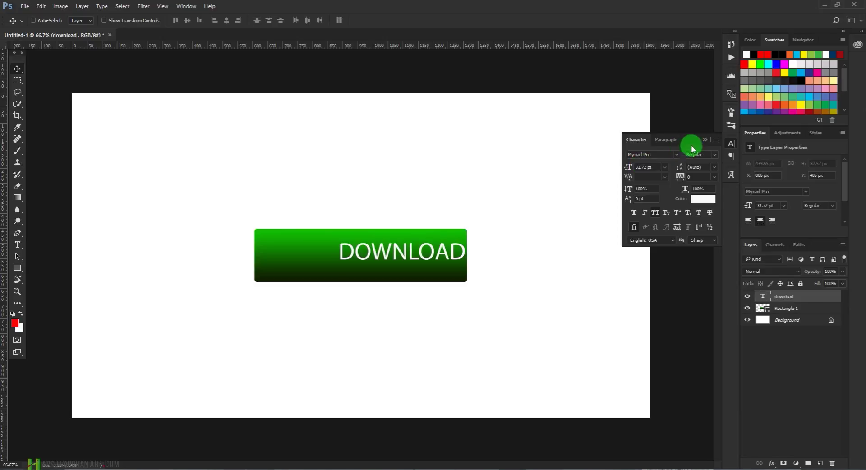
{"action": "left_click", "coordinate": [705, 140]}
{"action": "left_click_drag", "start_coordinate": [447, 253], "coordinate": [434, 259]}
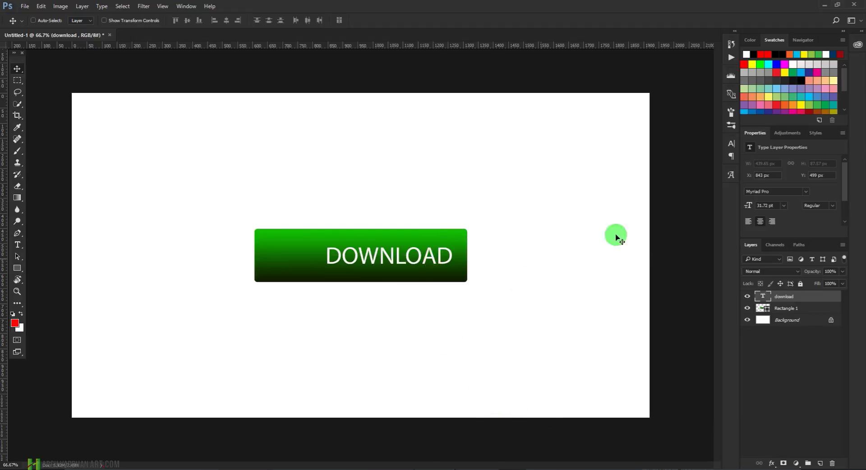
Step: Add a new layer above the text layer and bring up the choice of shape tools
{"action": "left_click", "coordinate": [821, 463]}
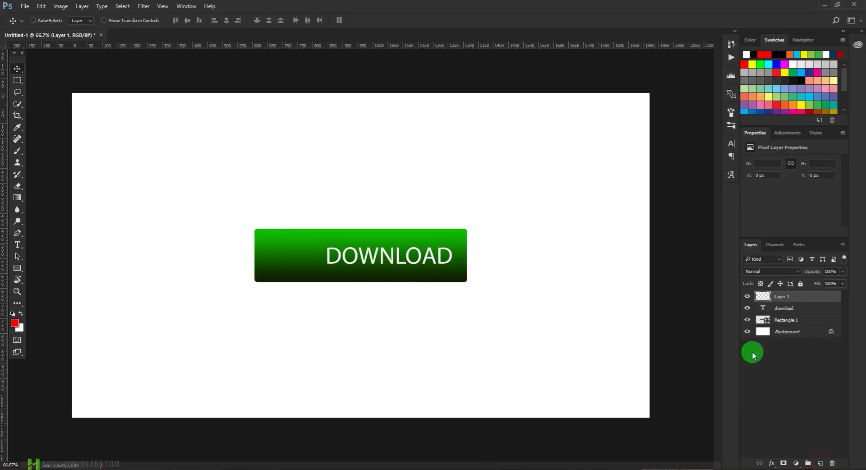
{"action": "left_click", "coordinate": [18, 269]}
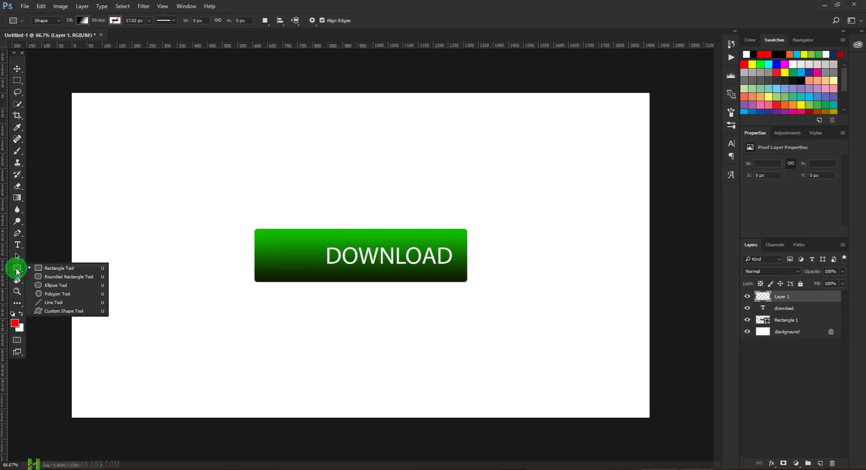